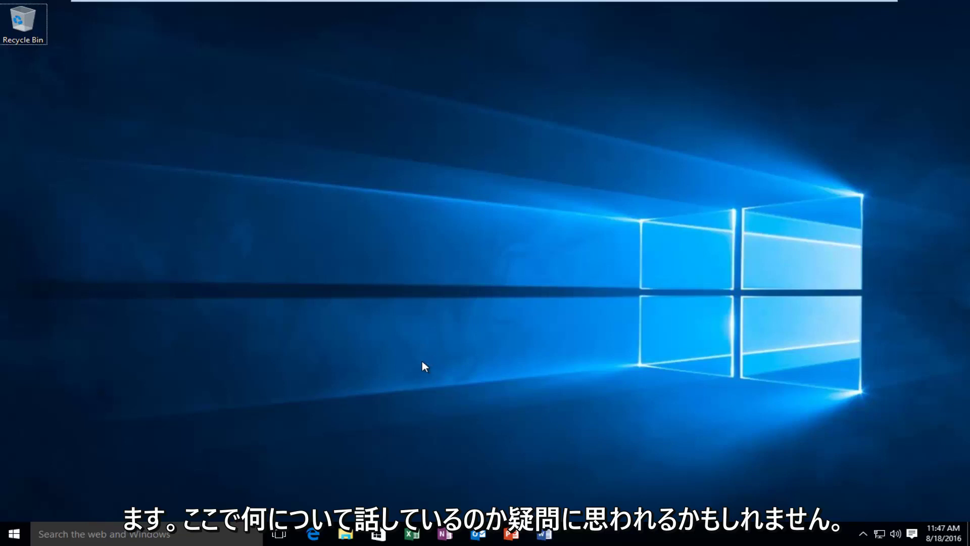
# - Select the recent file 'RECENT FILE - Copy (29)' in Quick access and inspect its context menu without acting
pyautogui.click(343, 538)
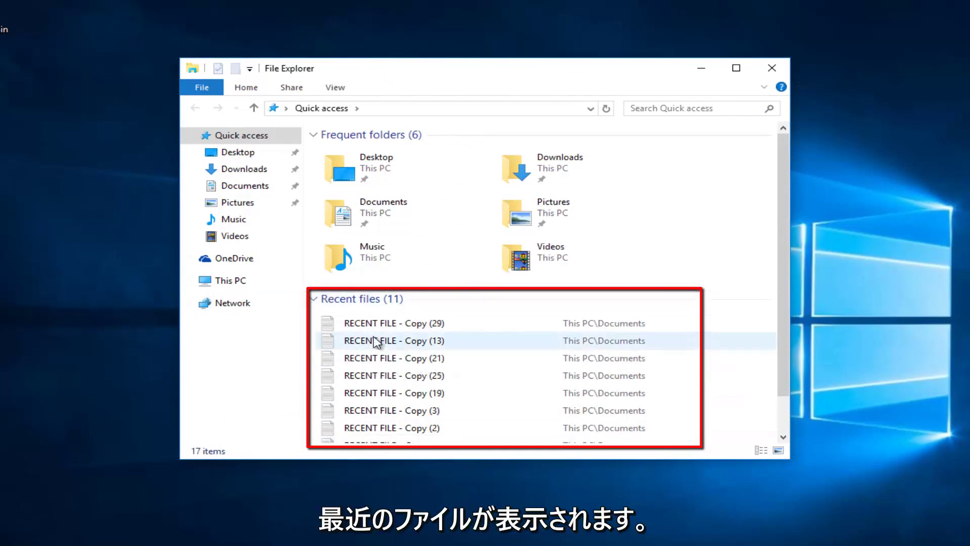
pyautogui.click(369, 332)
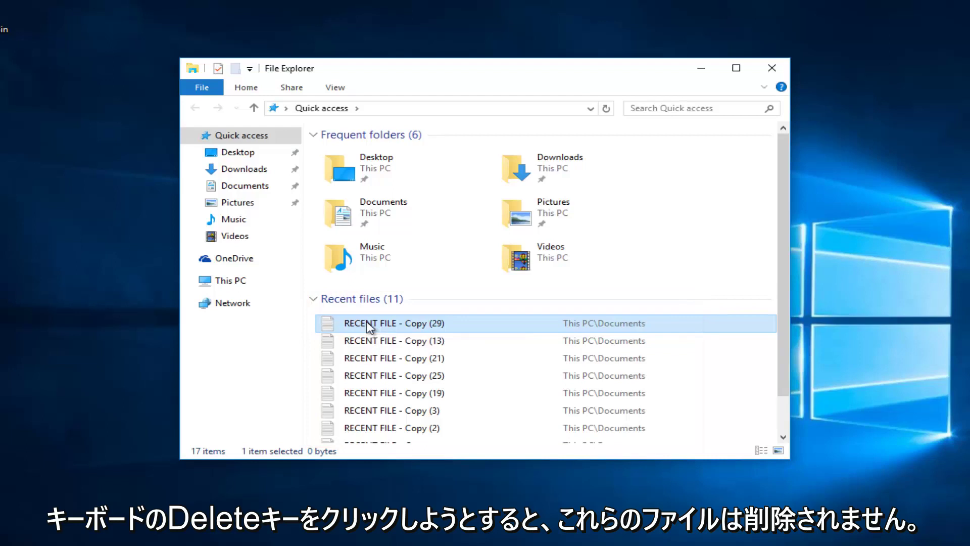
pyautogui.rightClick(369, 327)
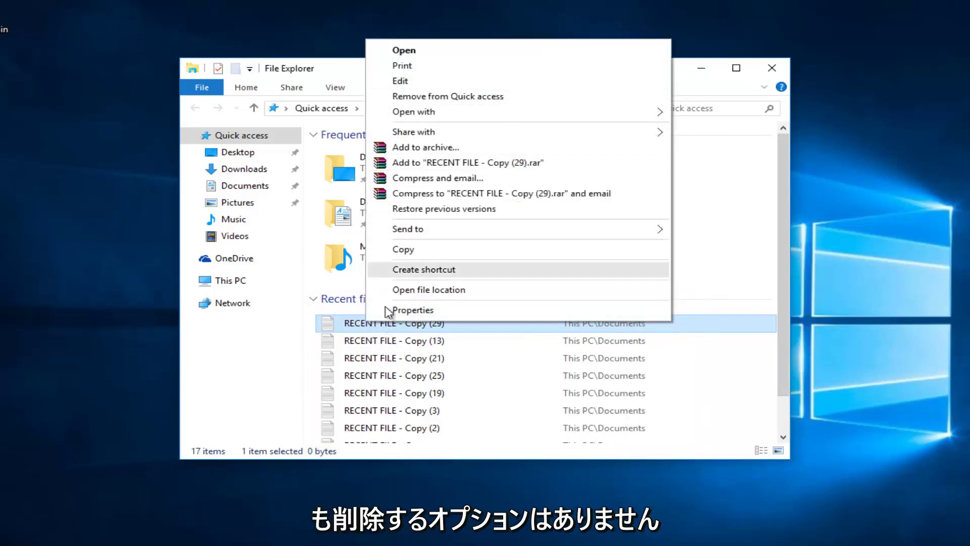
pyautogui.click(255, 369)
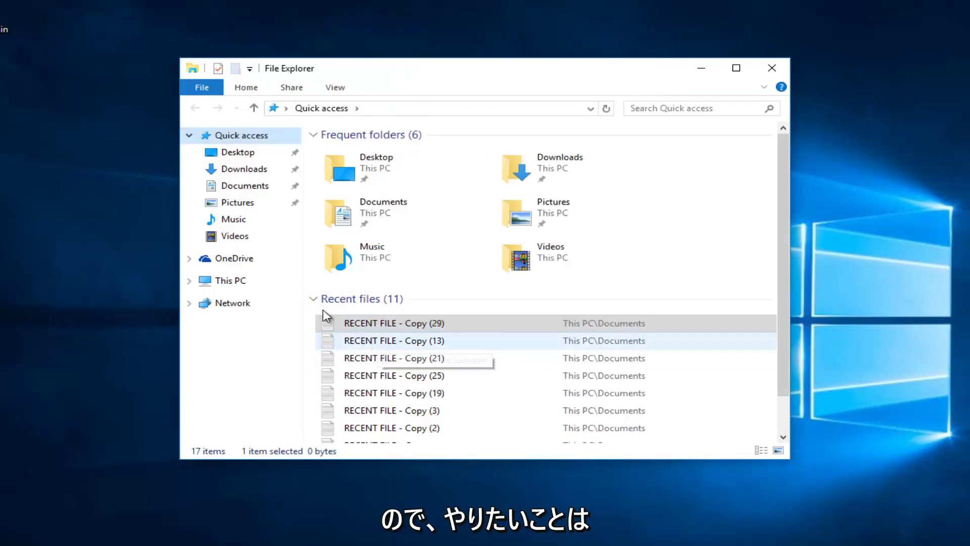
# - Clear the File Explorer history from Folder Options so Quick access lists zero recent files
pyautogui.click(199, 89)
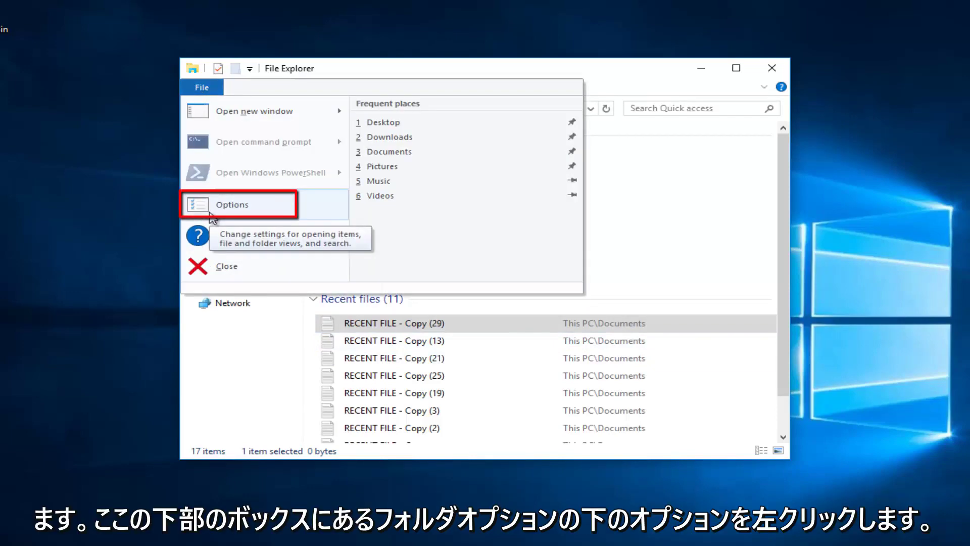
pyautogui.click(211, 218)
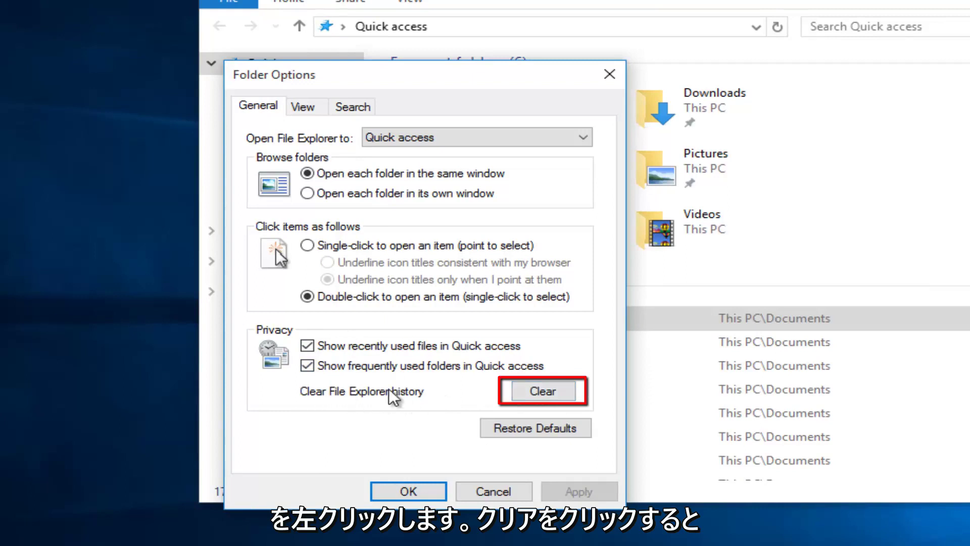
pyautogui.click(534, 392)
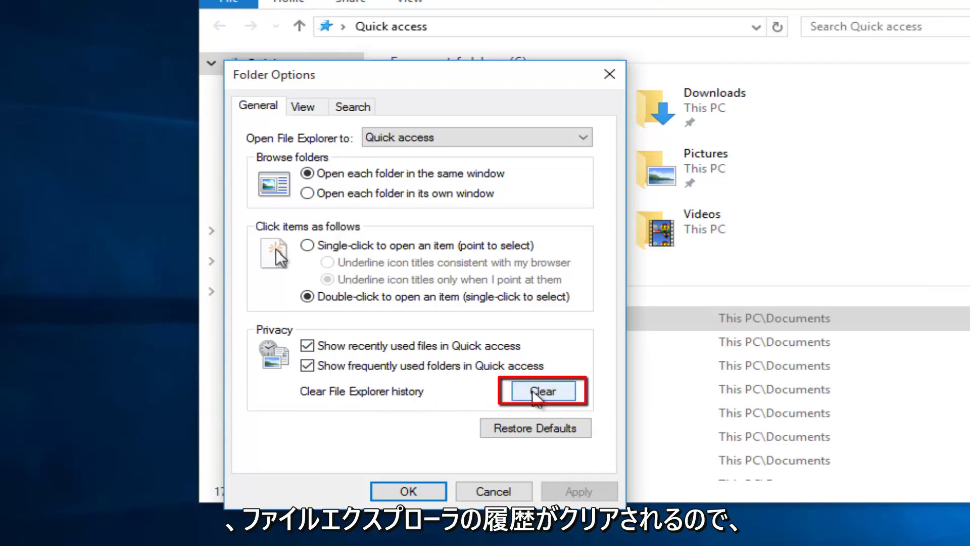
pyautogui.click(536, 394)
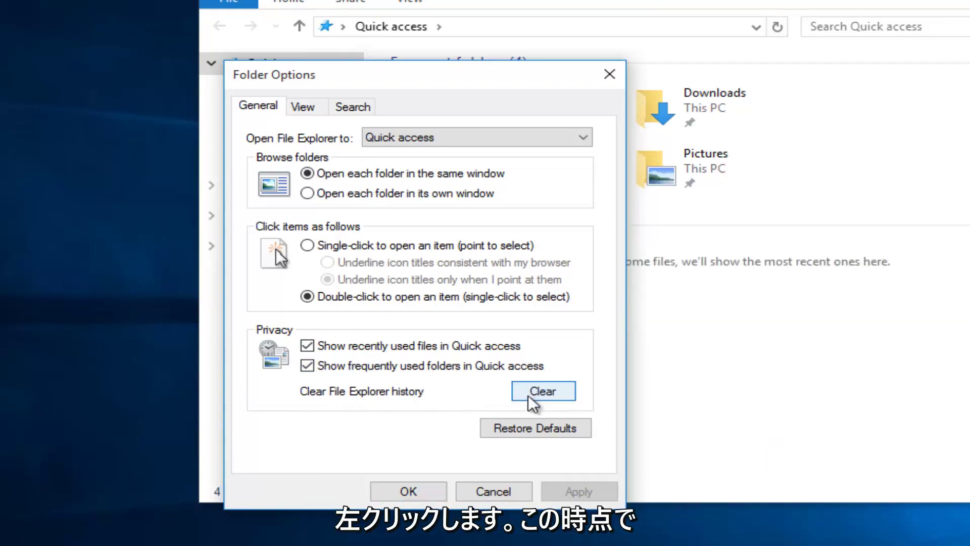
pyautogui.click(403, 491)
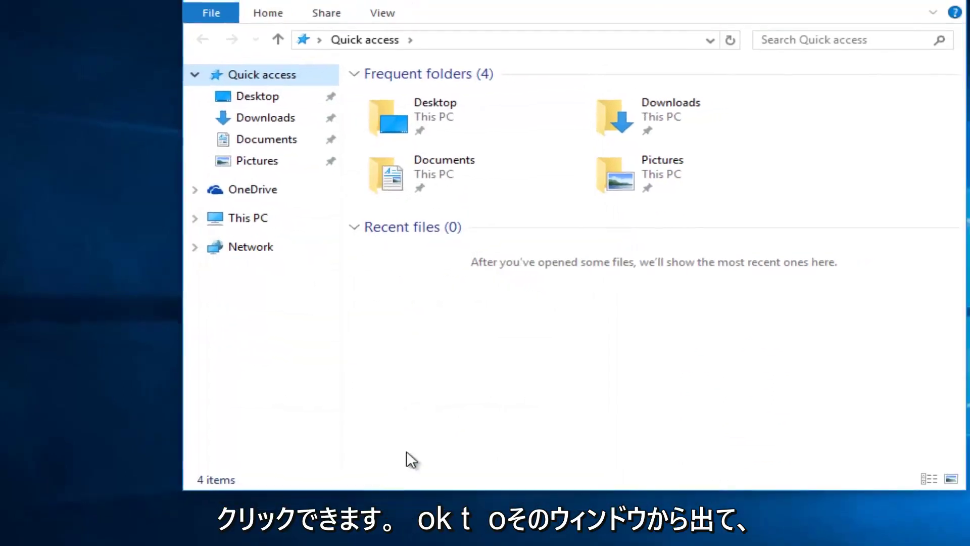